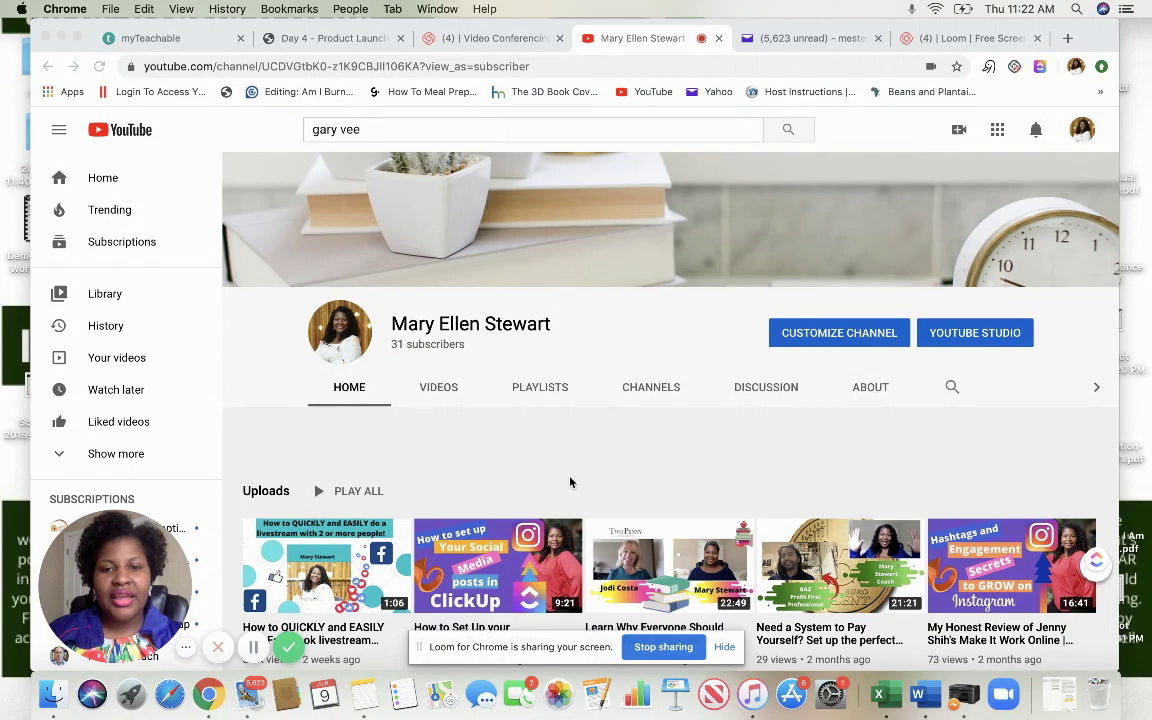
- Go to zoom.us in a new tab and host a meeting with video on in the Zoom app
left_click(1067, 38)
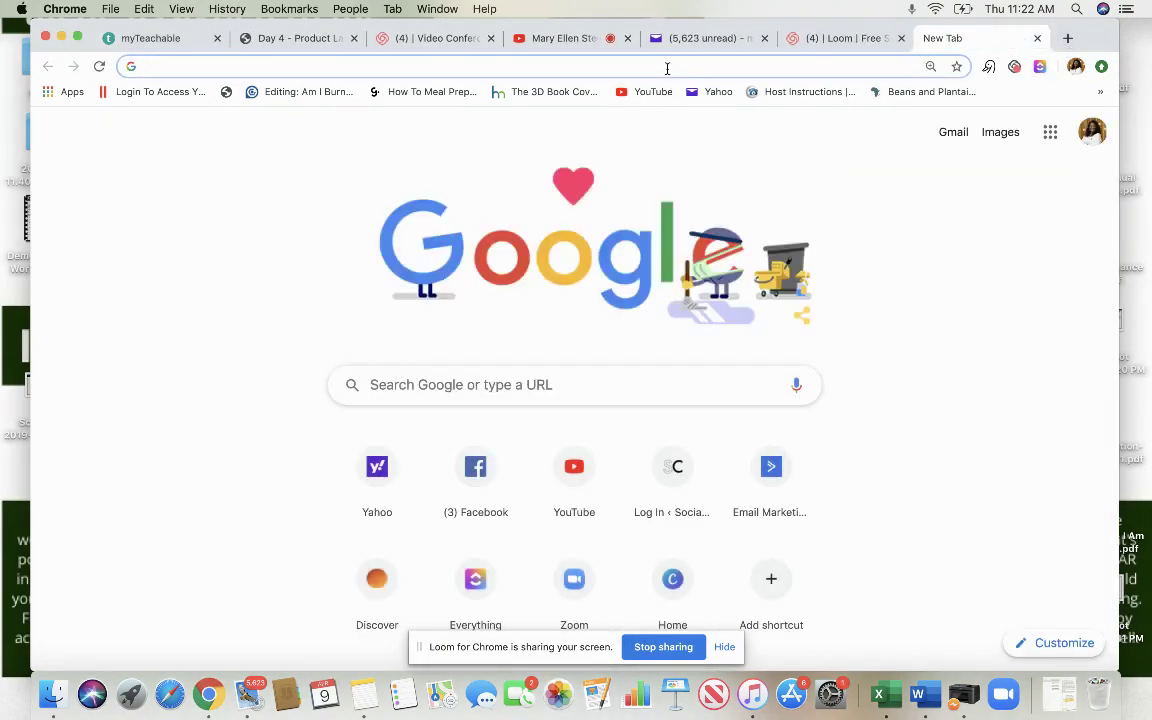
type("zoom")
key("Return")
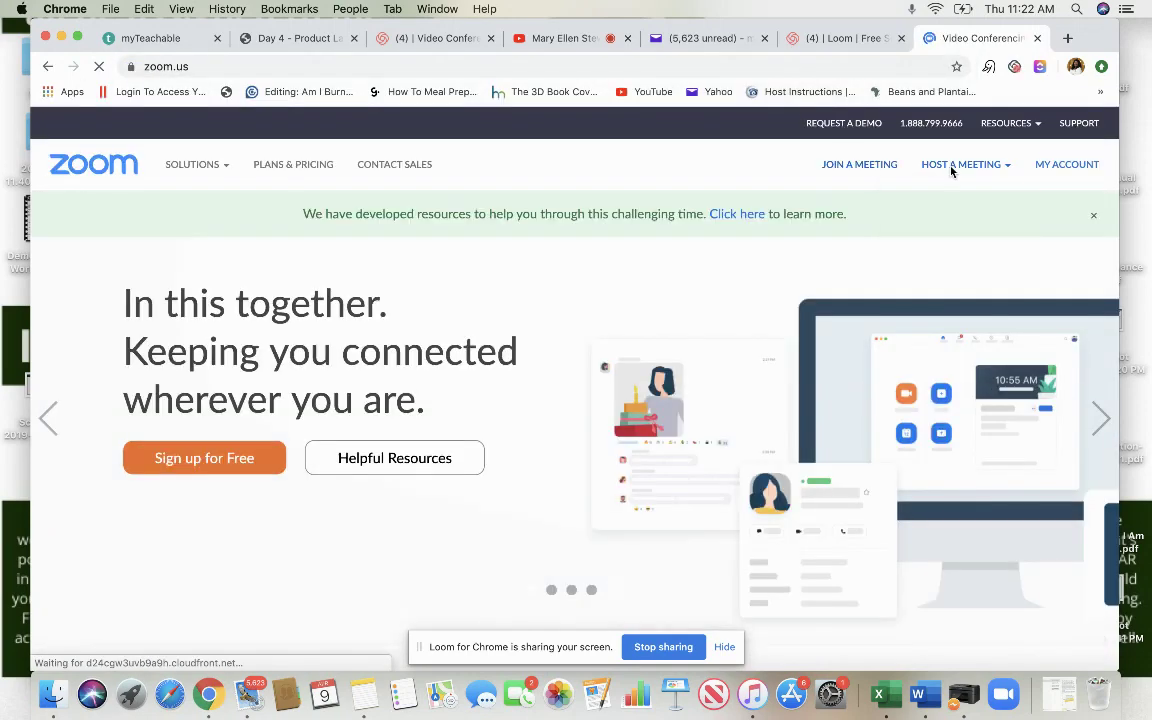
mouse_move(951, 170)
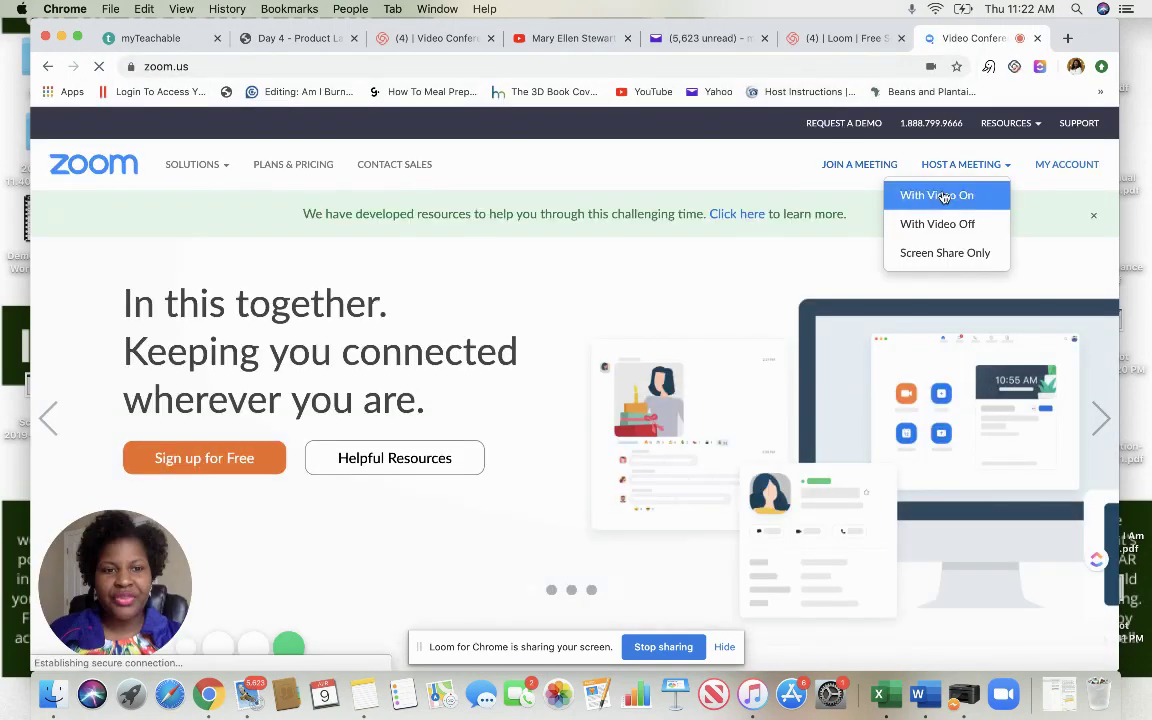
left_click(943, 196)
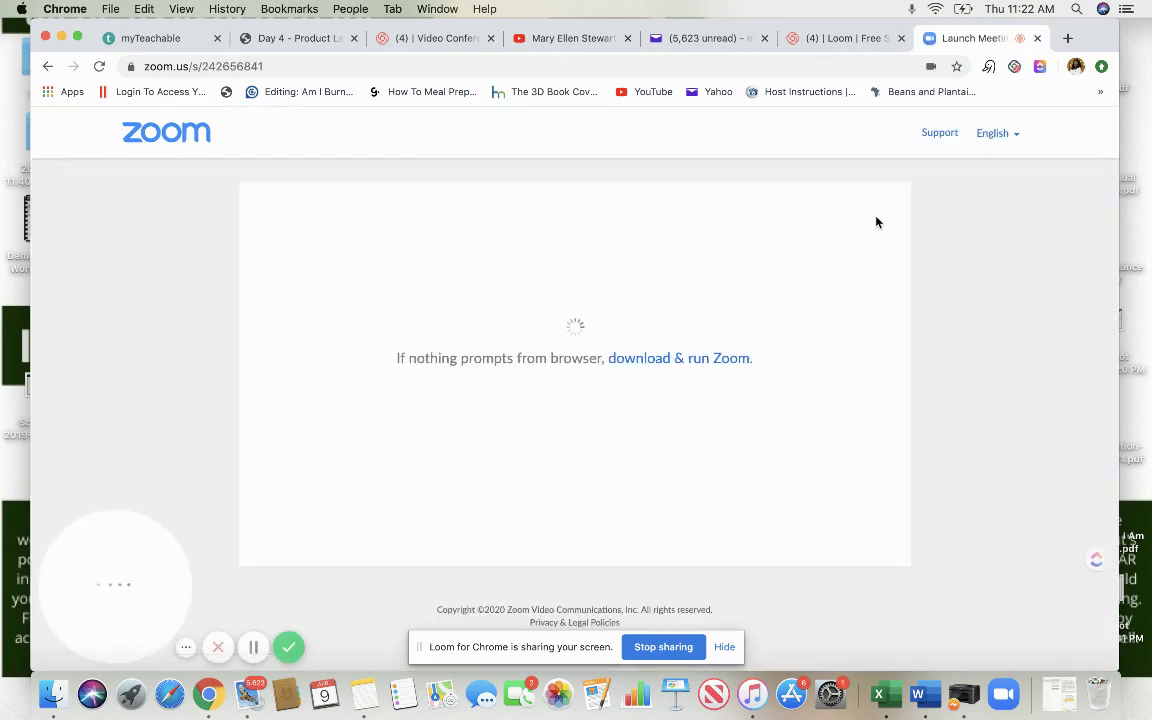
left_click(705, 181)
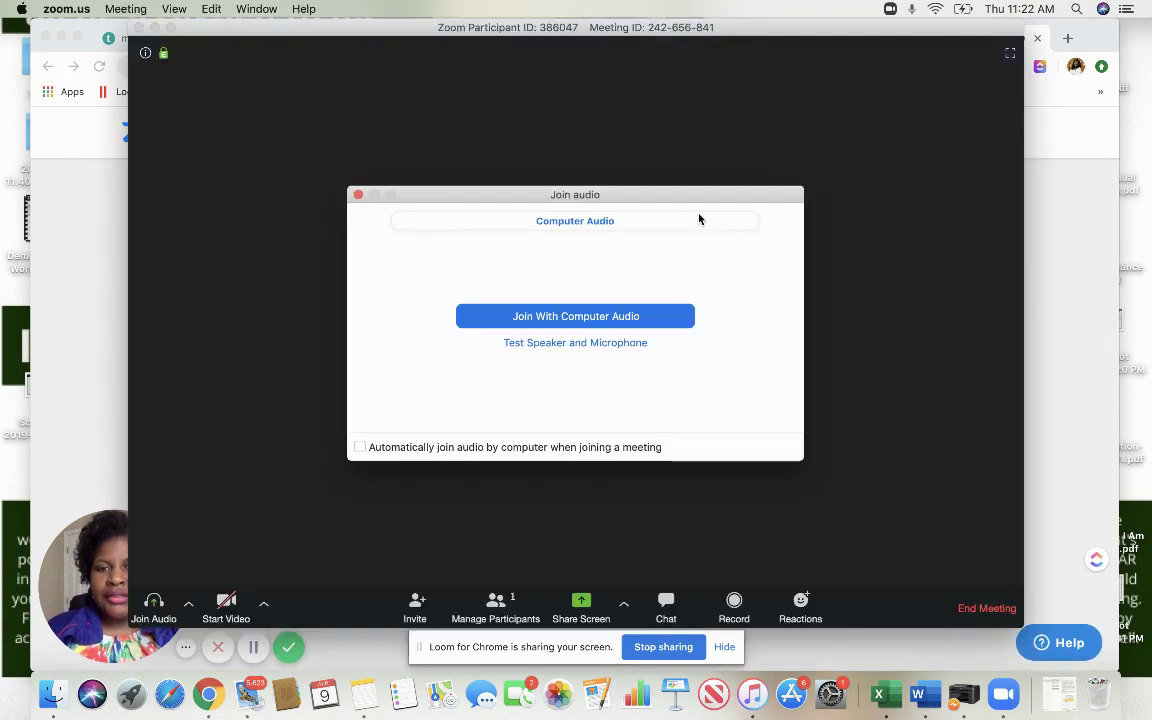
- Join with computer audio and copy the meeting's invite URL to the clipboard
left_click(599, 317)
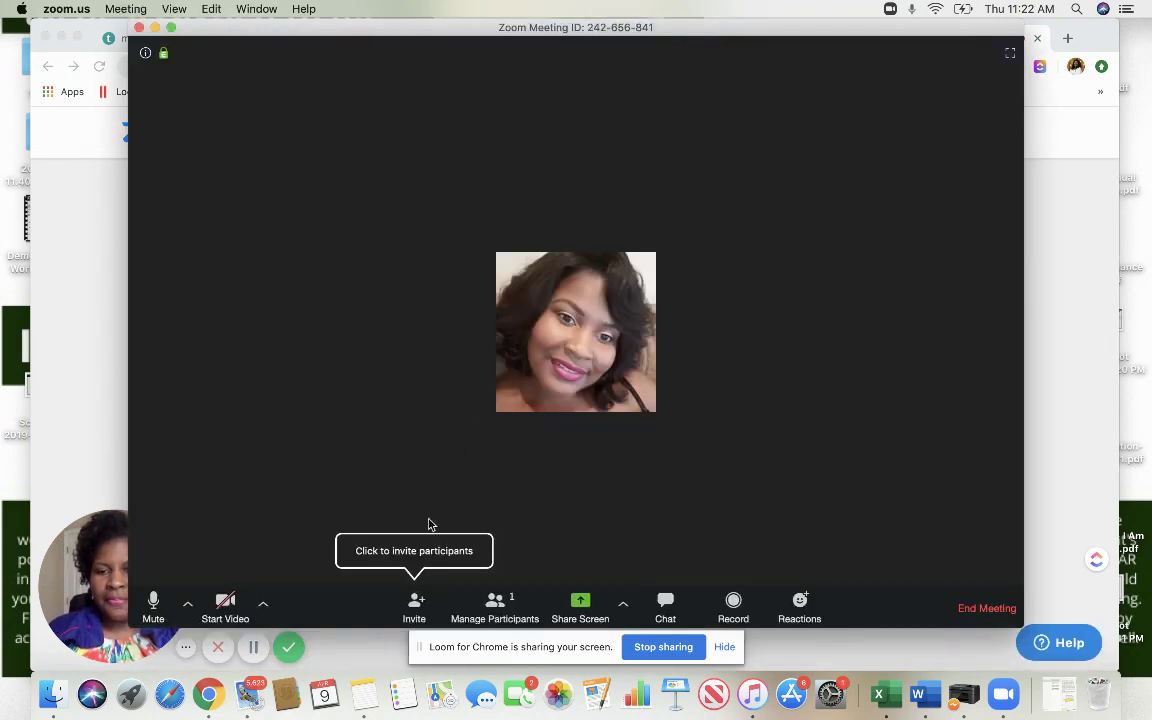
left_click(414, 608)
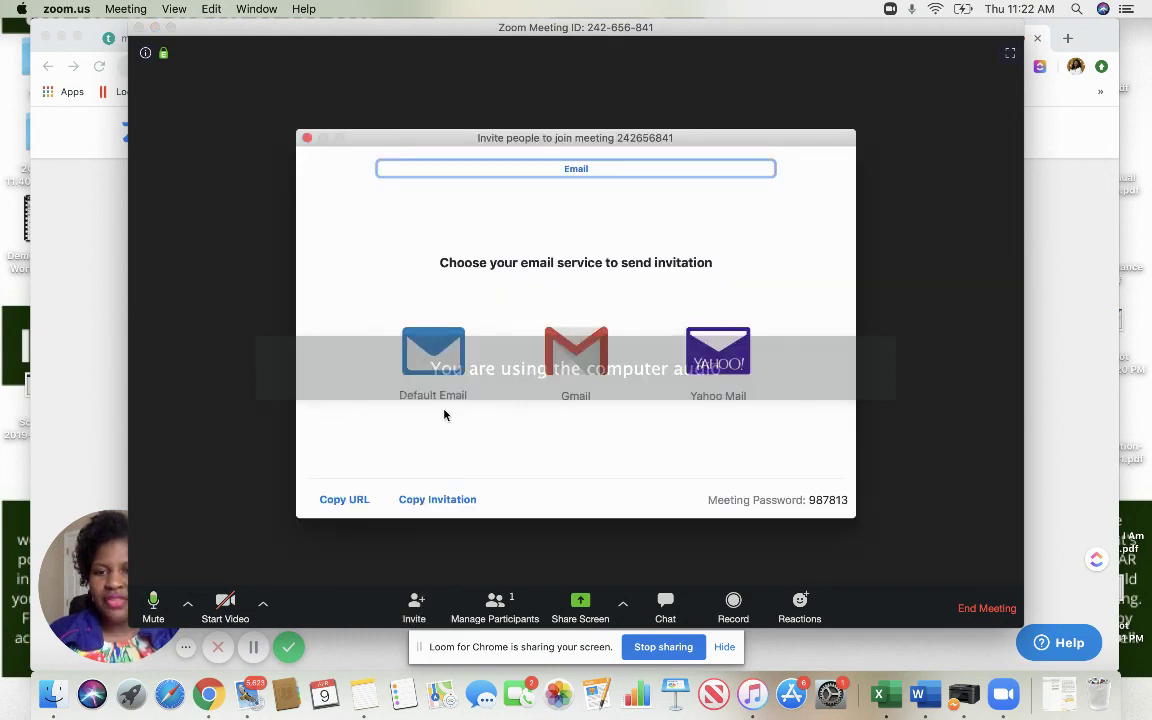
left_click(343, 501)
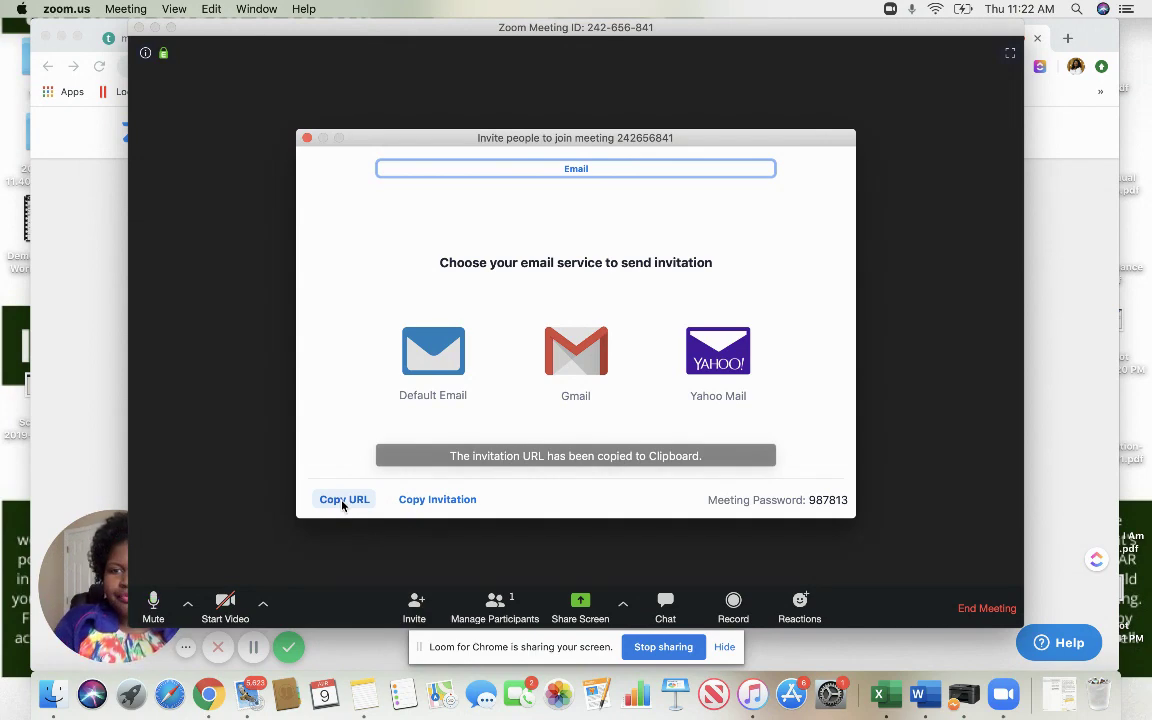
left_click_drag(420, 19, 495, 98)
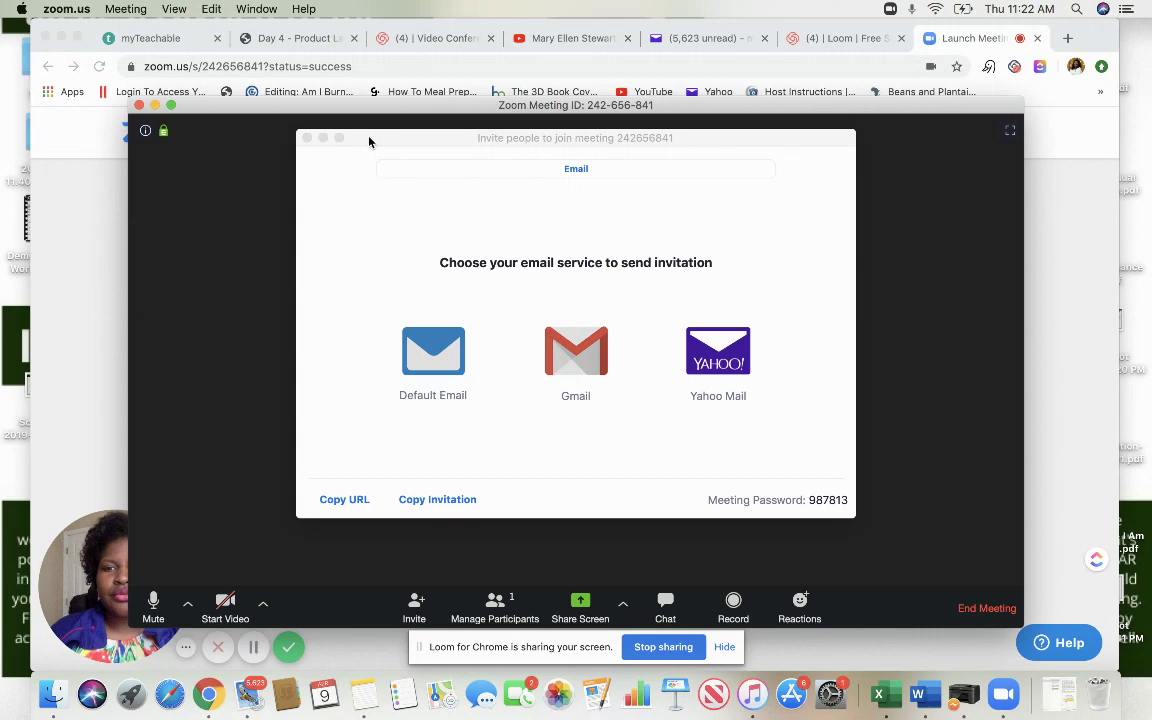
left_click(307, 138)
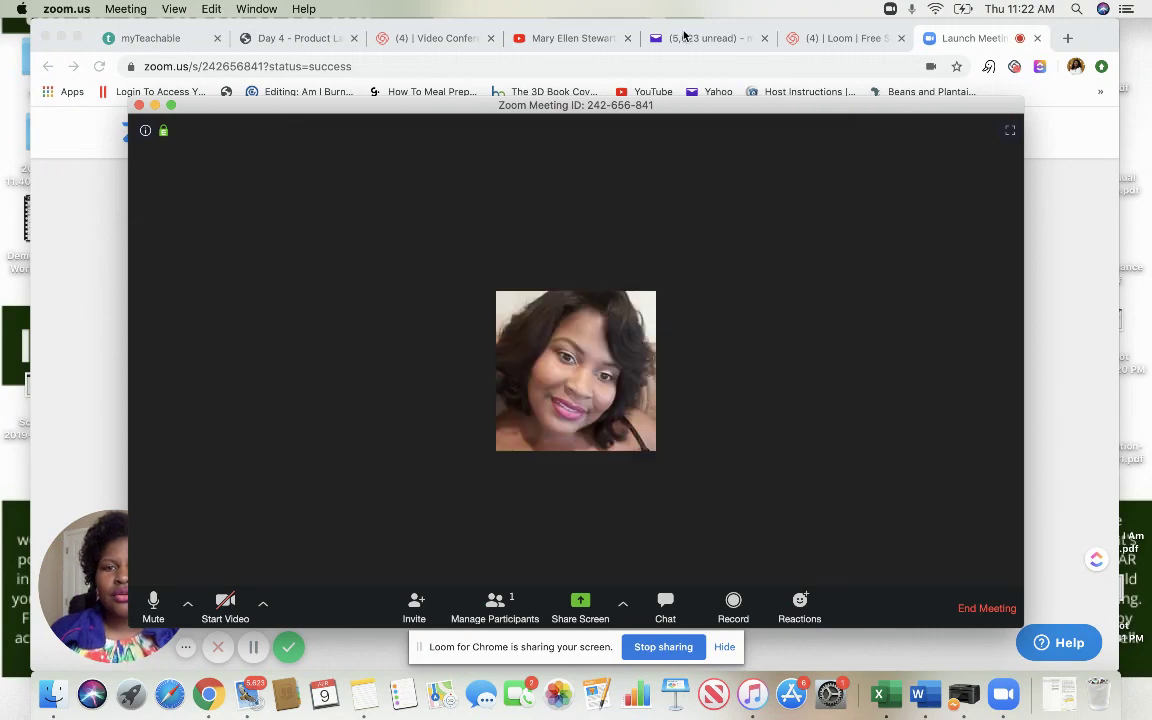
left_click(684, 37)
- Paste the meeting link into the Yahoo email body as a preview card
left_click(238, 268)
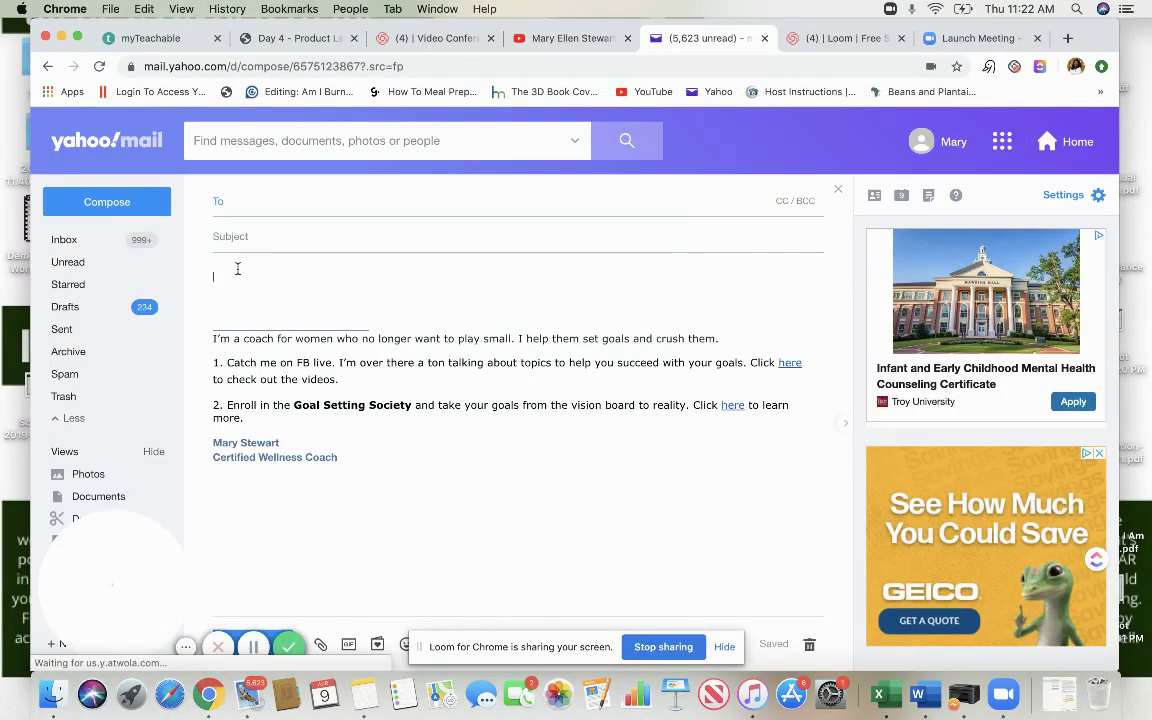
key("super+v")
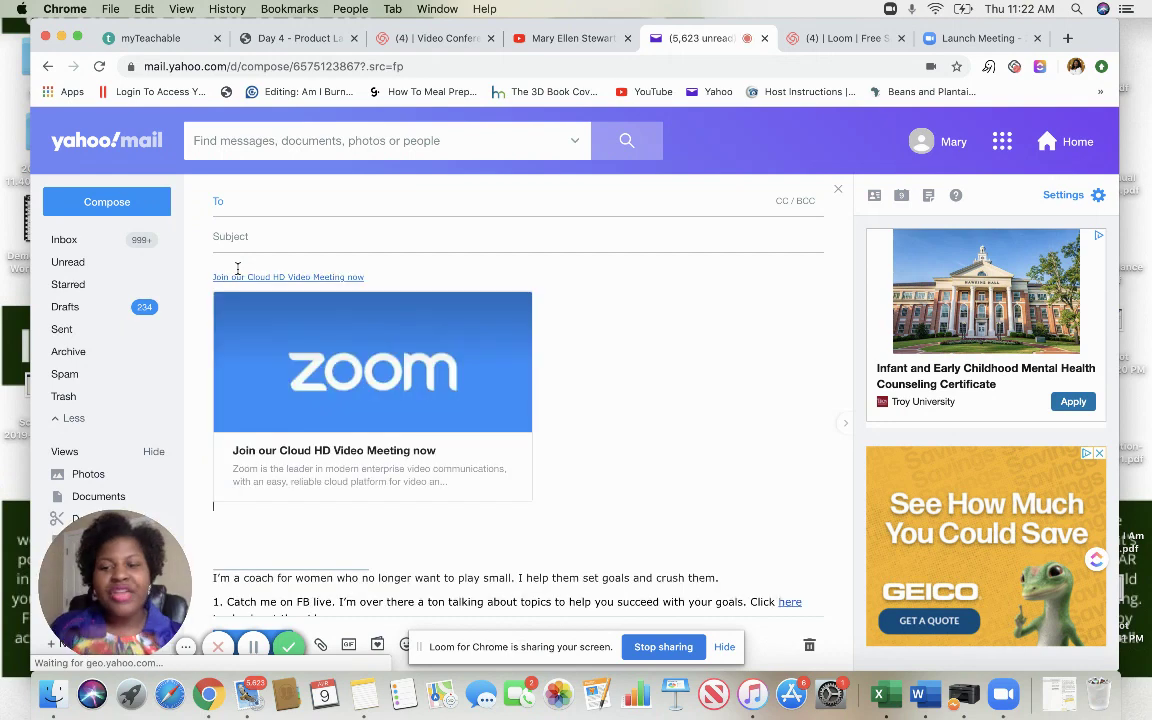
key("Return")
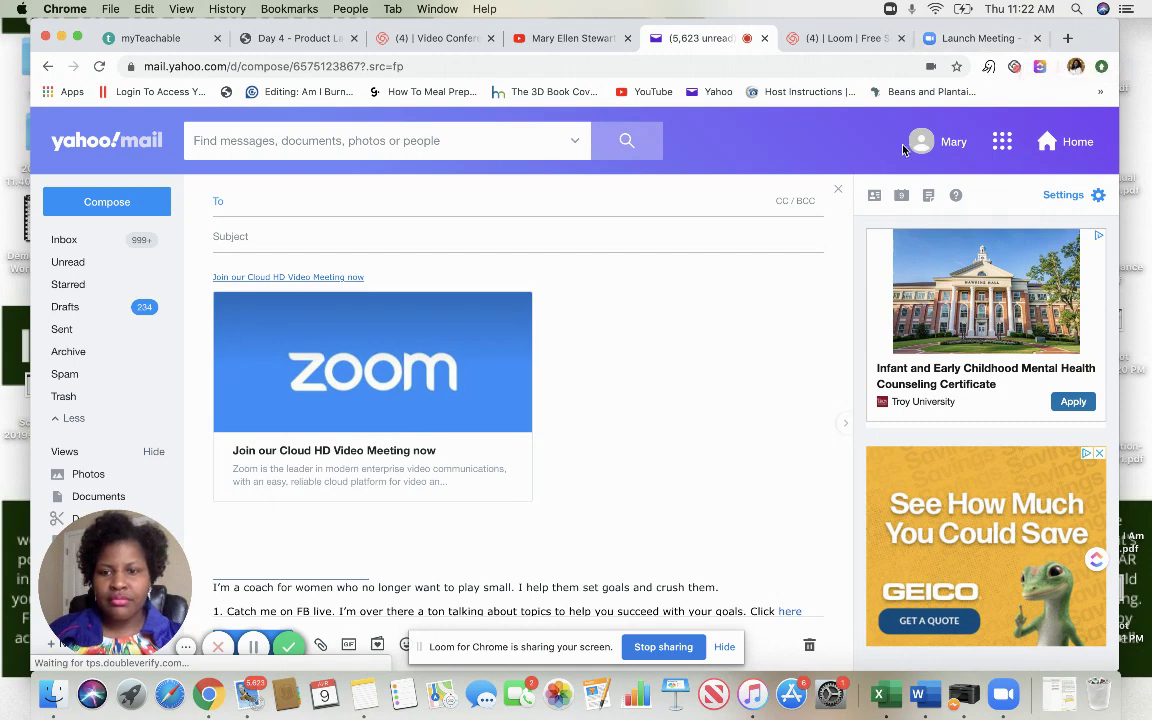
- Copy the full meeting invitation text from Zoom's Invite dialog, then close it
left_click(1003, 694)
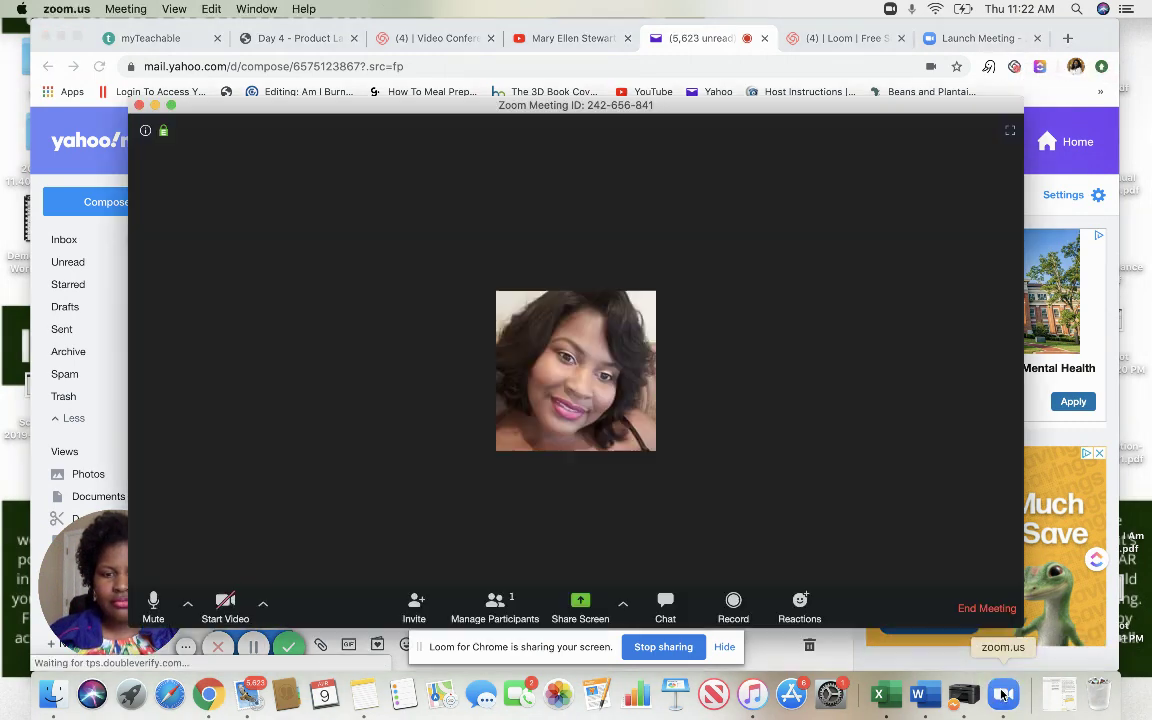
left_click(416, 598)
left_click(418, 539)
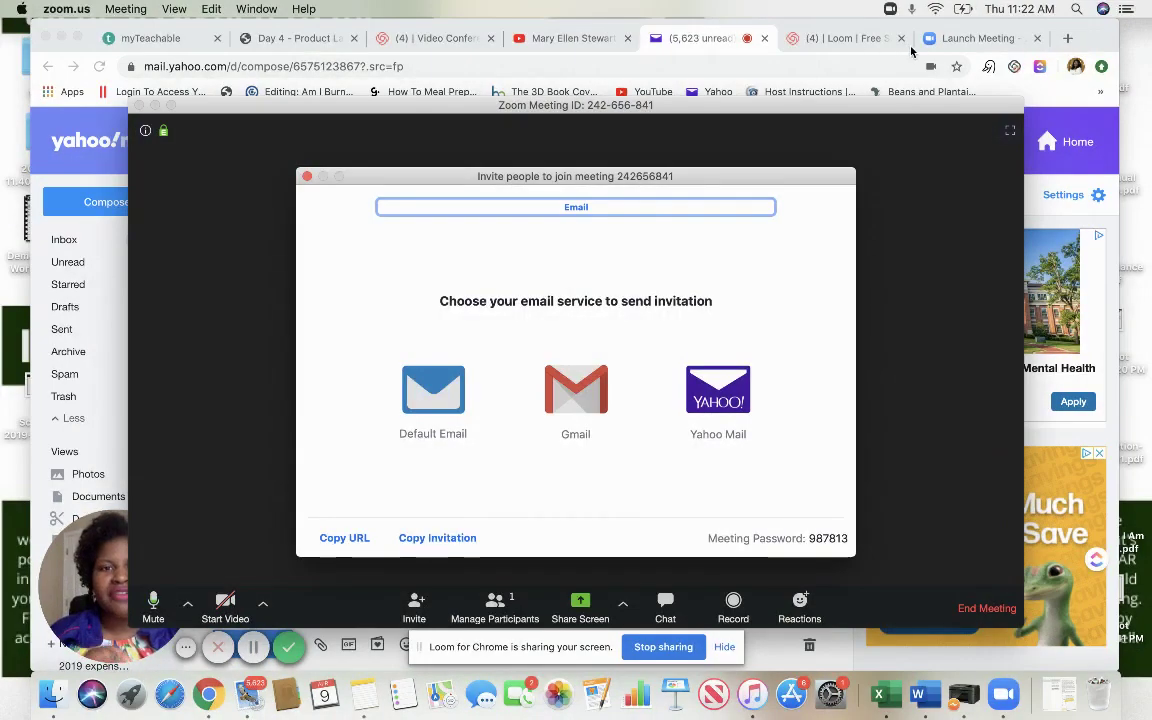
left_click(608, 24)
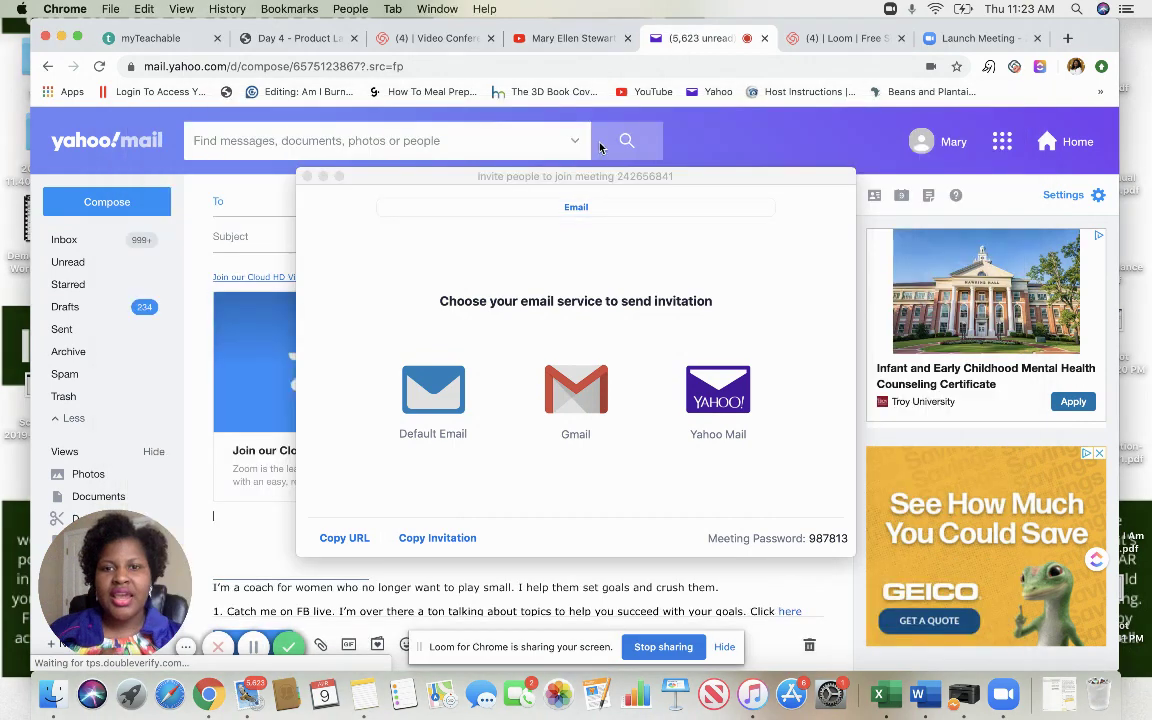
left_click(307, 177)
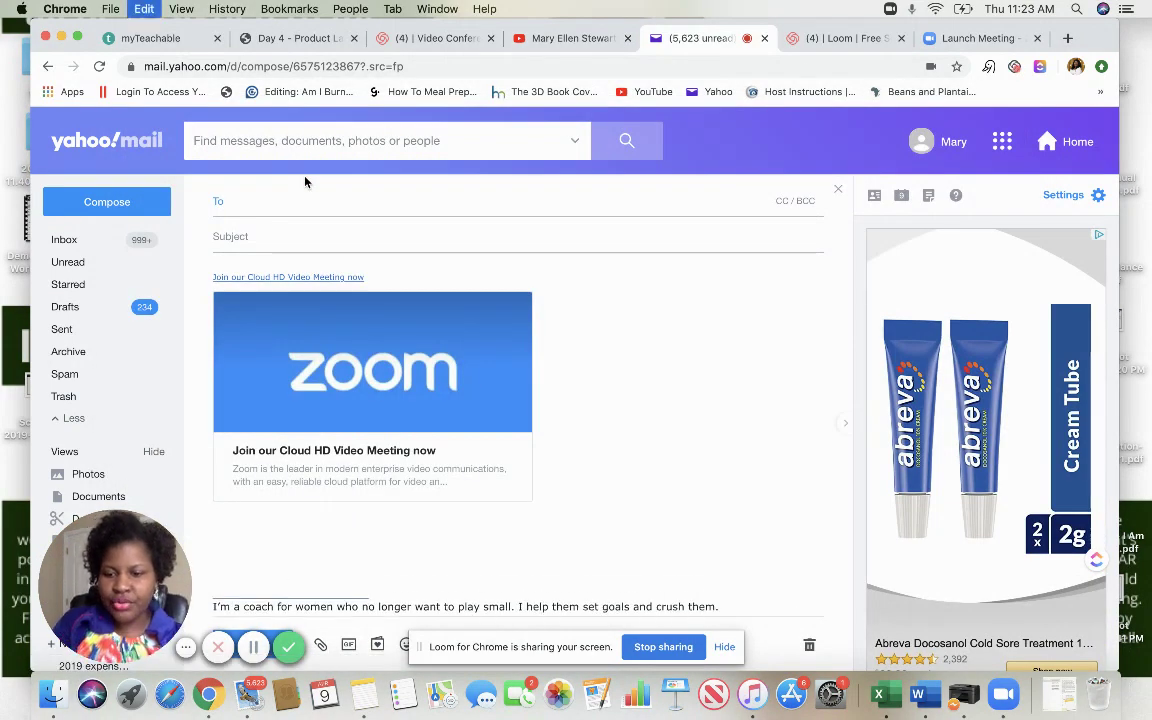
- Paste the full invitation into the email and add the guest's contact as recipient
key("super+v")
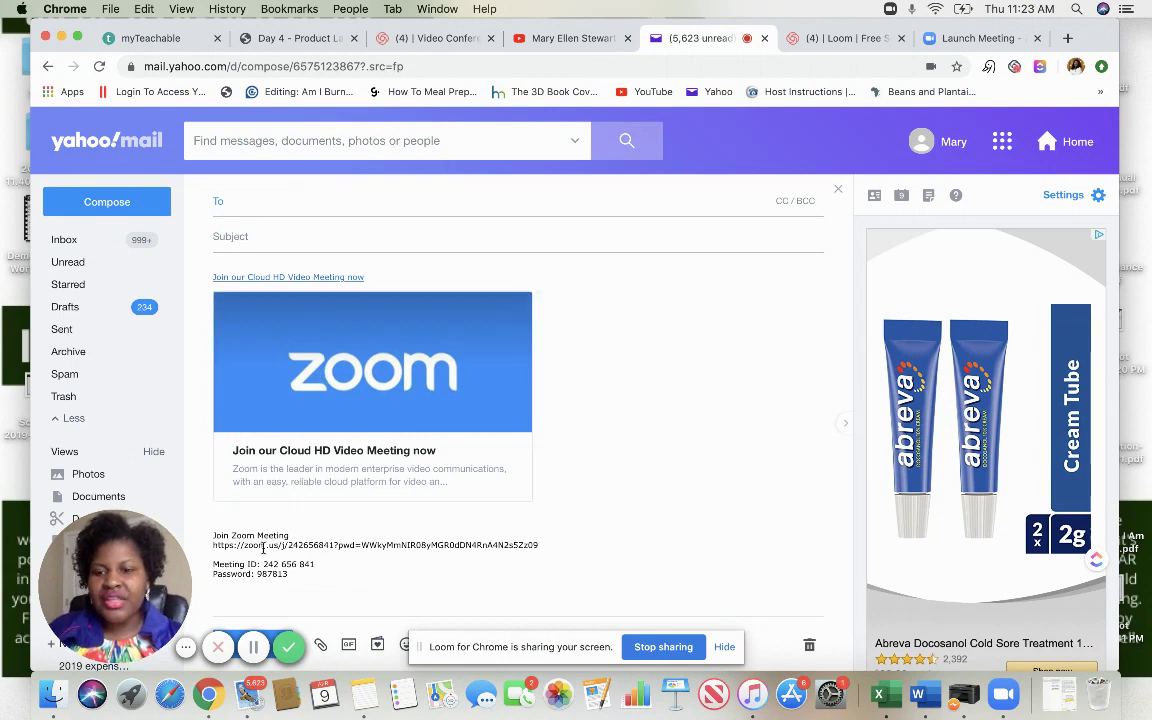
left_click_drag(262, 564, 327, 565)
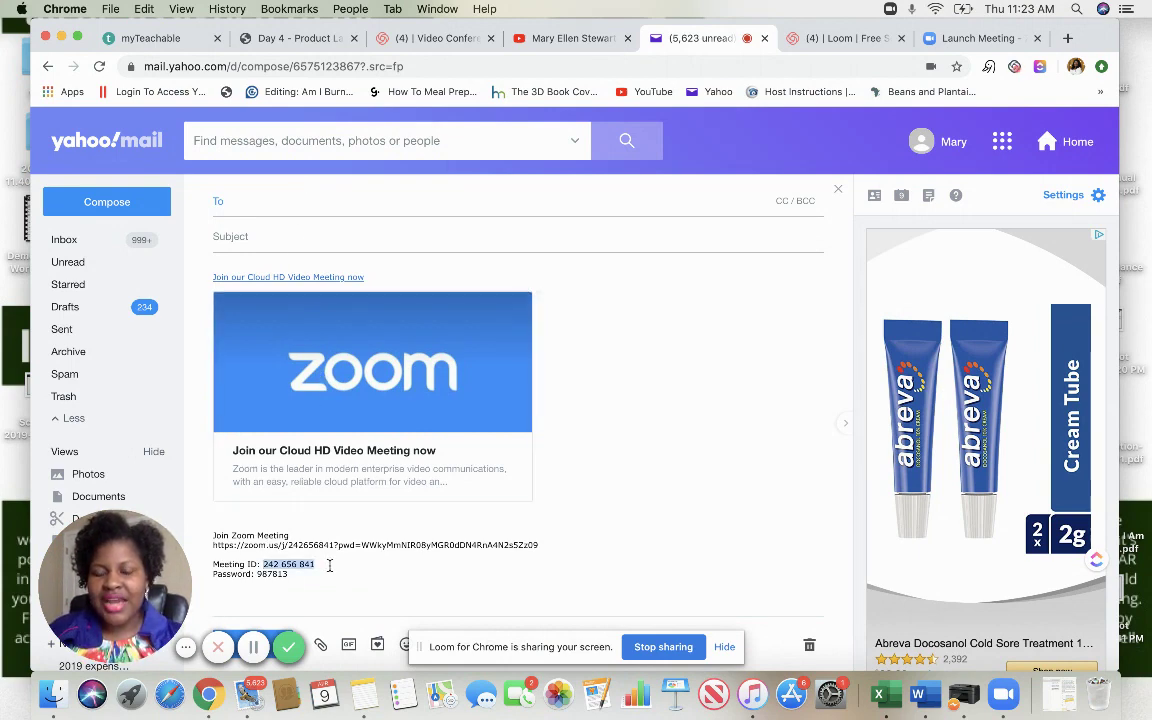
left_click(331, 207)
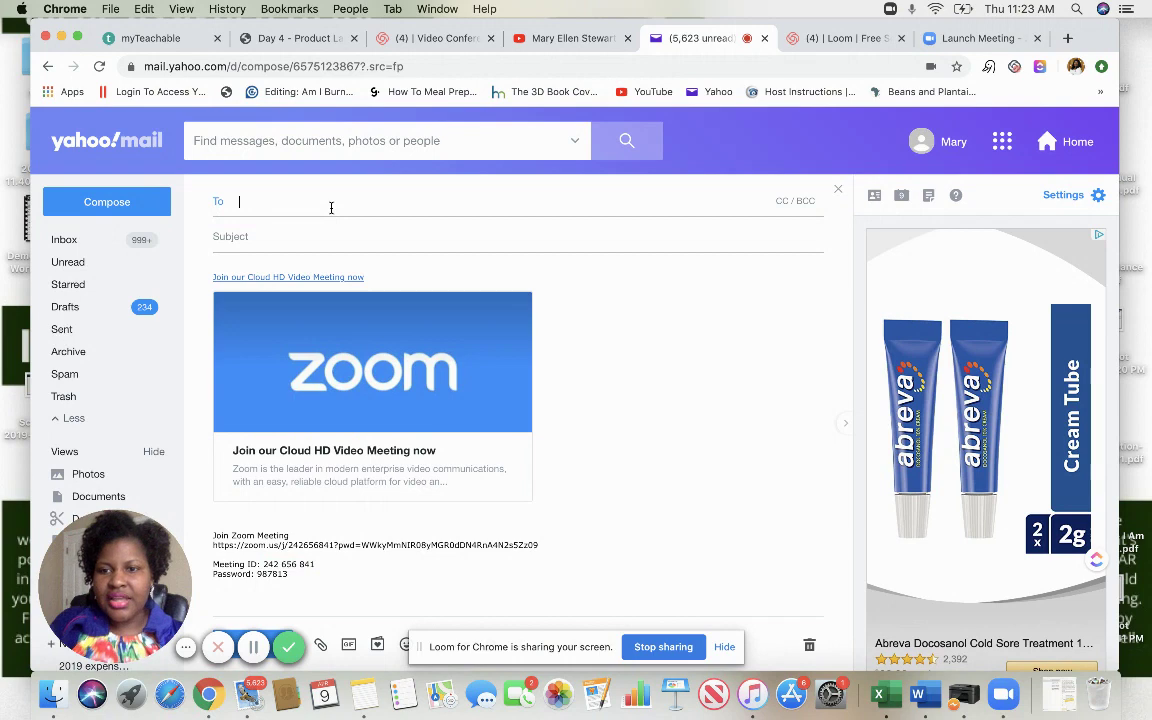
type("RICCI")
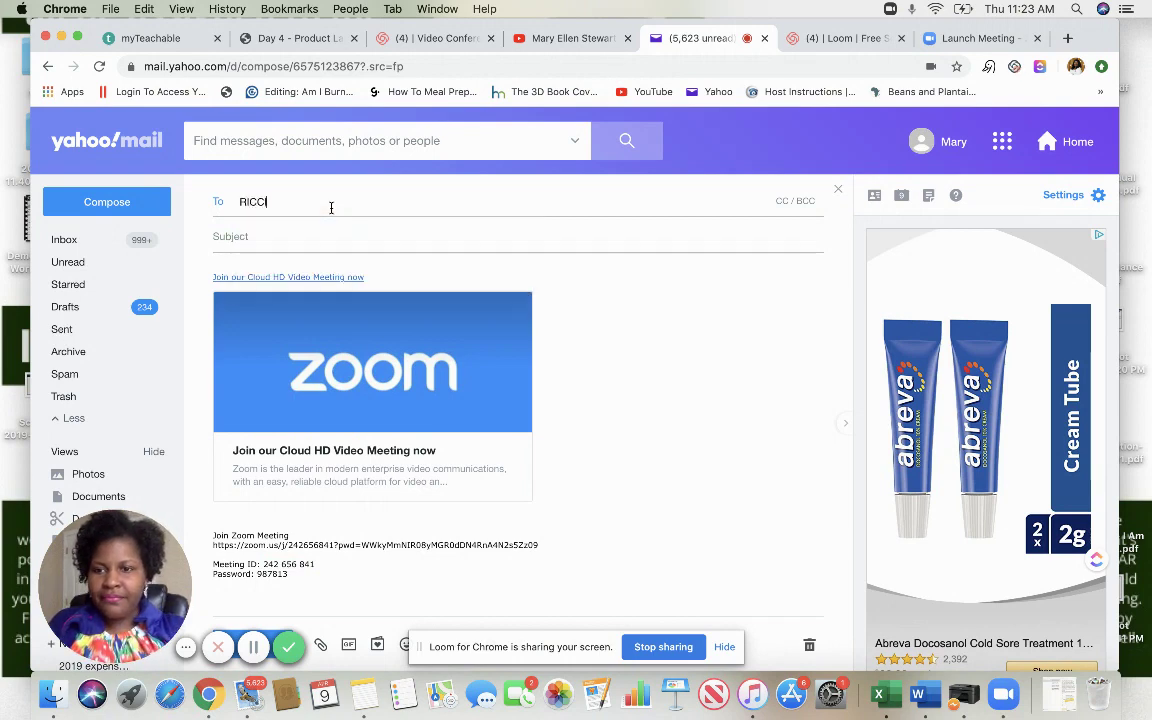
left_click(362, 244)
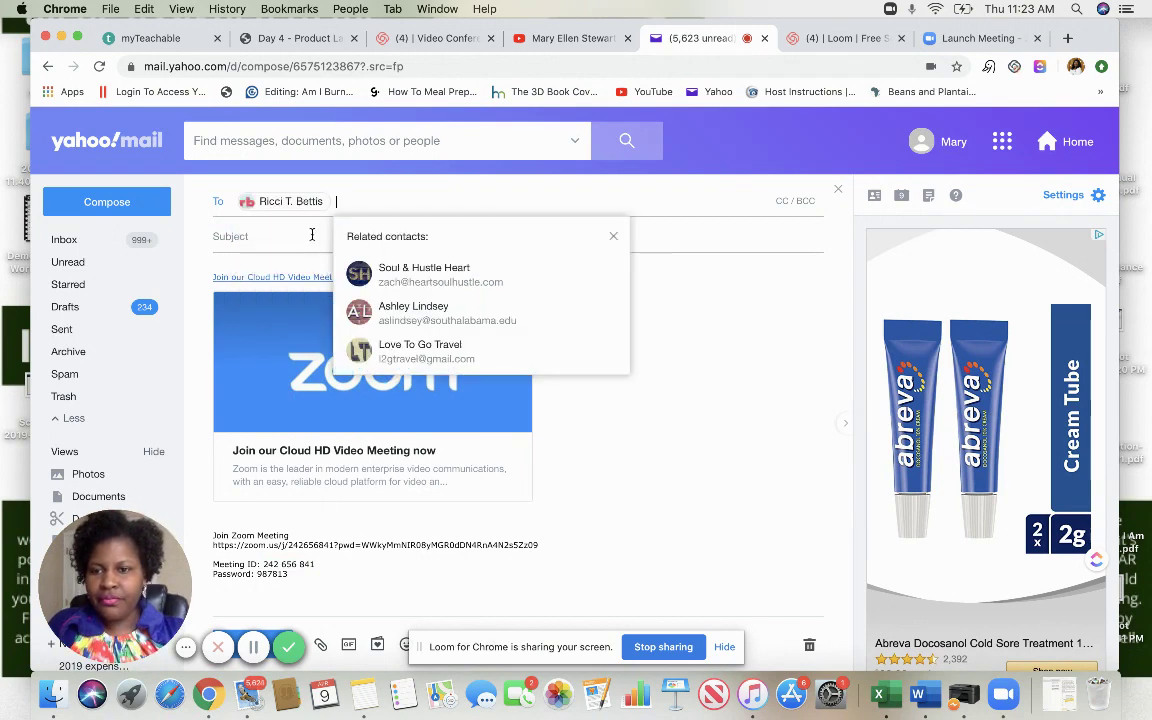
- Enter the subject HERE'S THE LINK and send the invitation email
left_click(301, 234)
type("HERE")
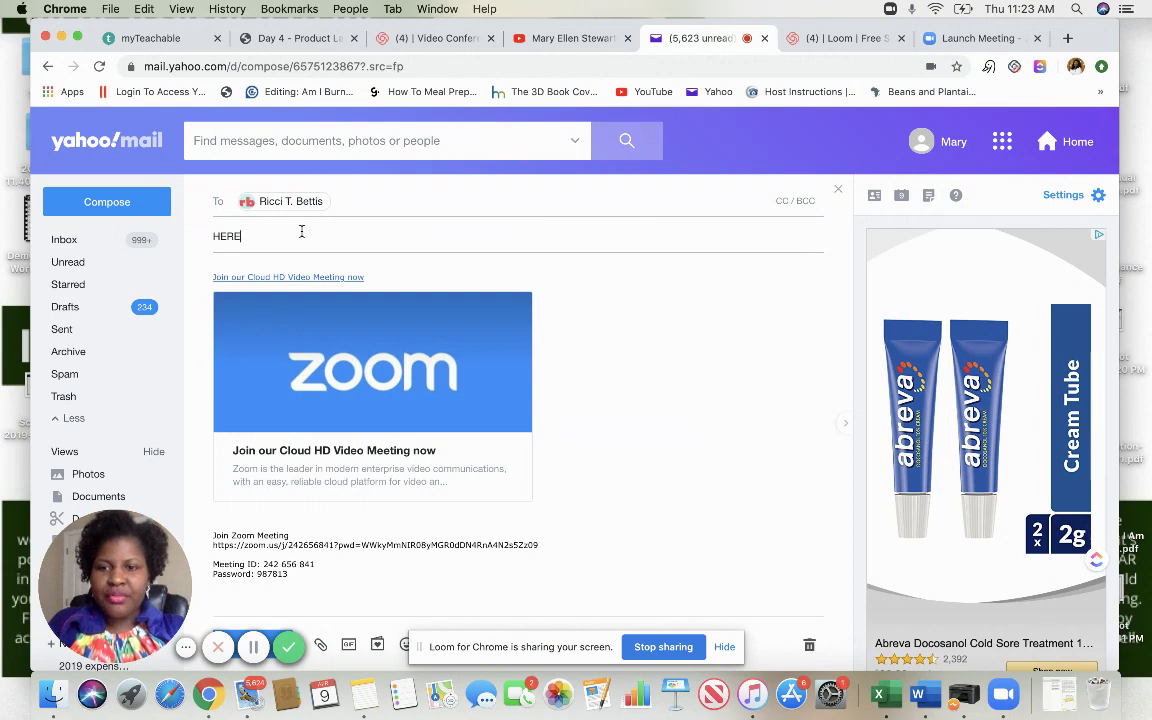
type("'S THE LINK")
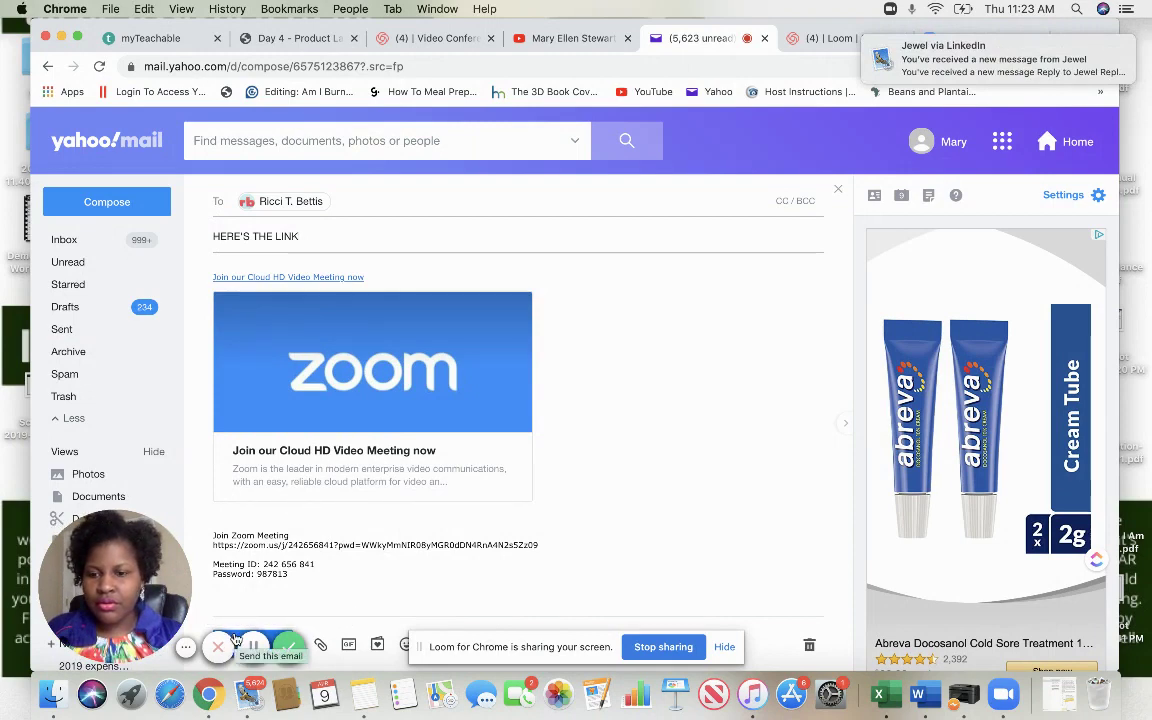
left_click(235, 640)
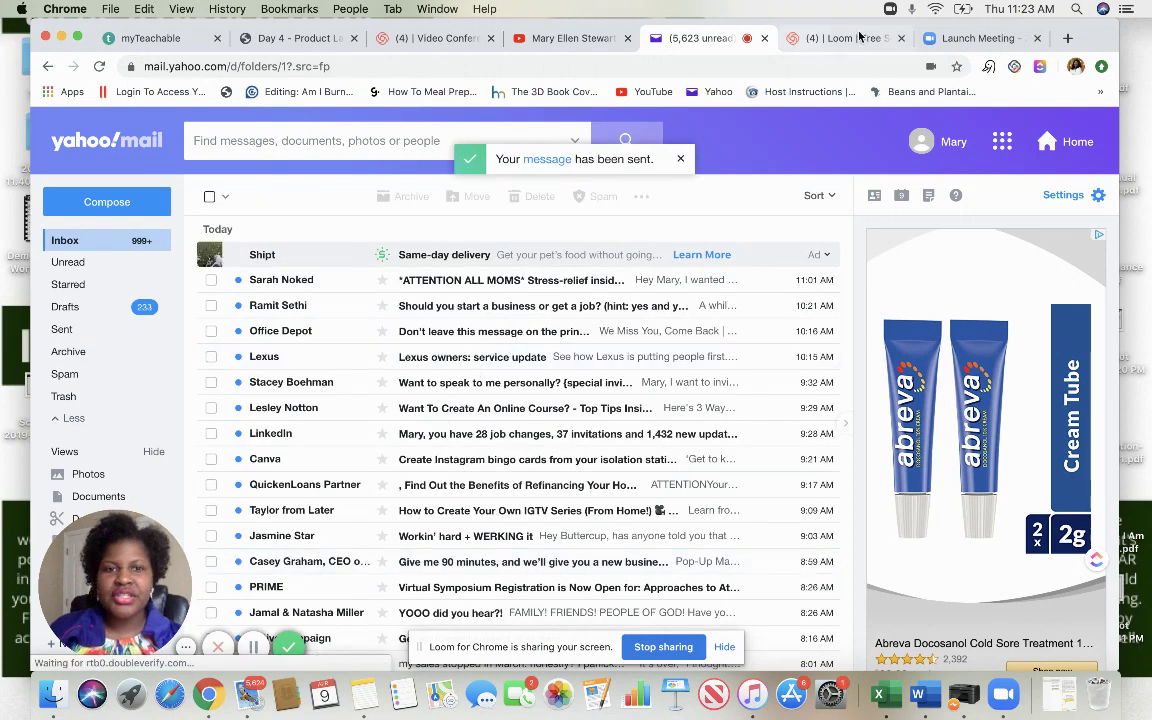
left_click(959, 38)
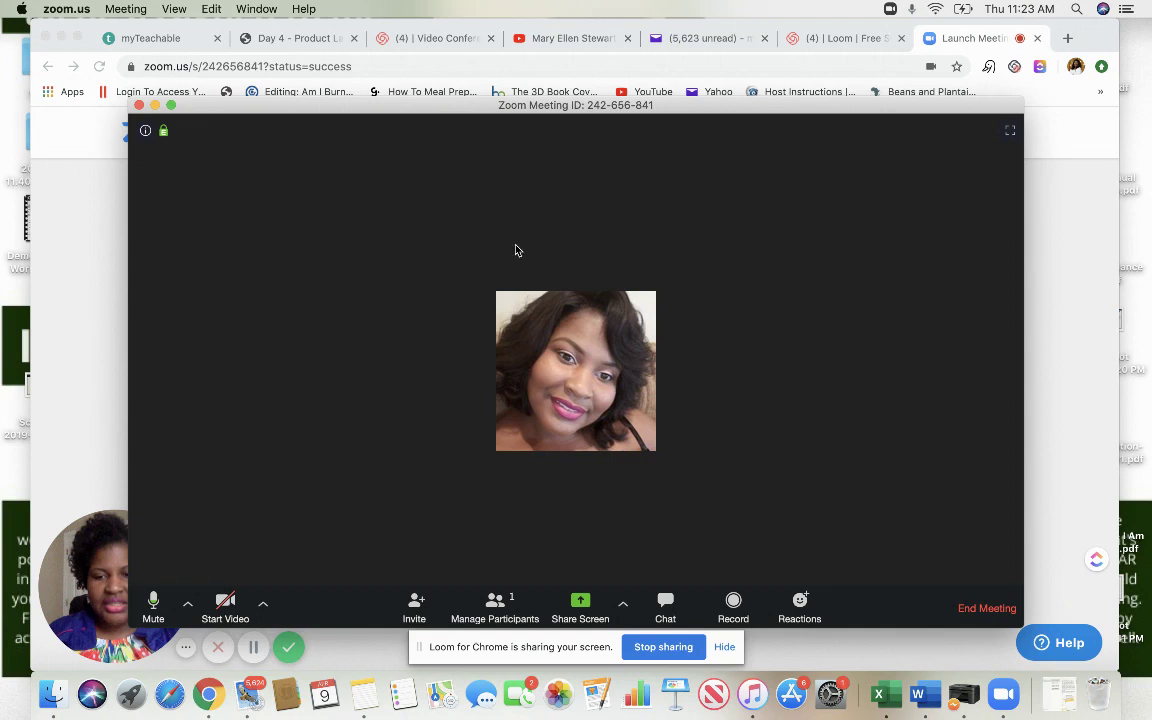
- Reopen the invite window for meeting 242656841 and copy its join URL
left_click(415, 606)
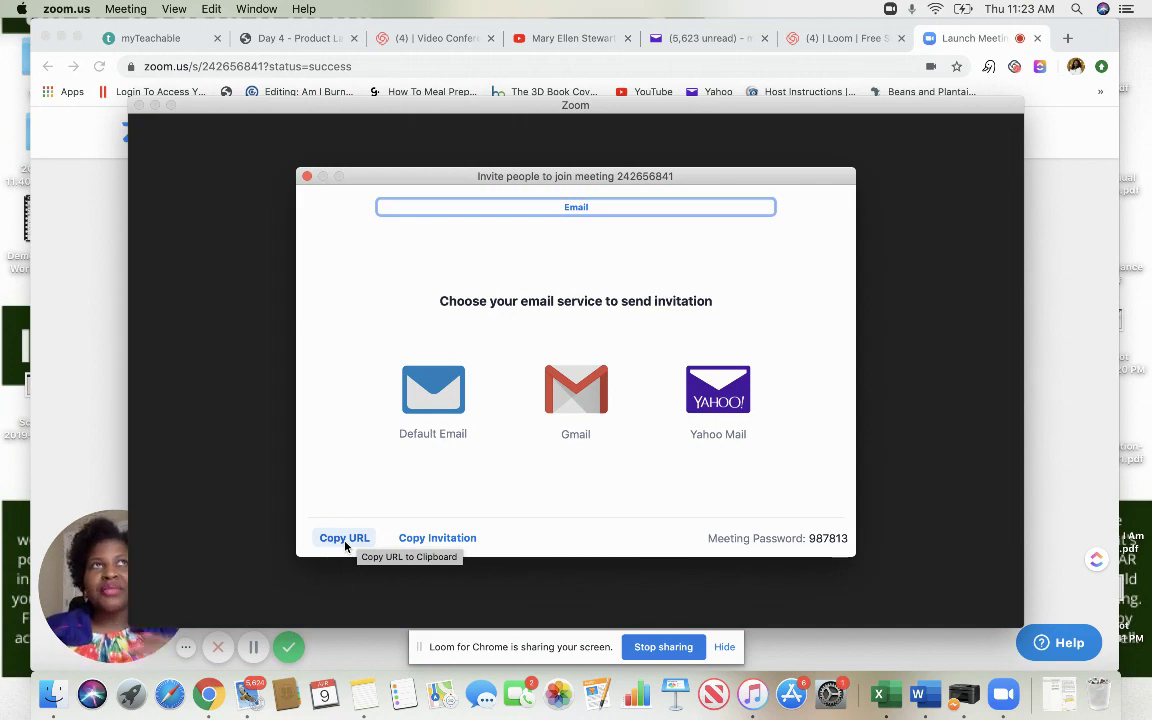
left_click(344, 538)
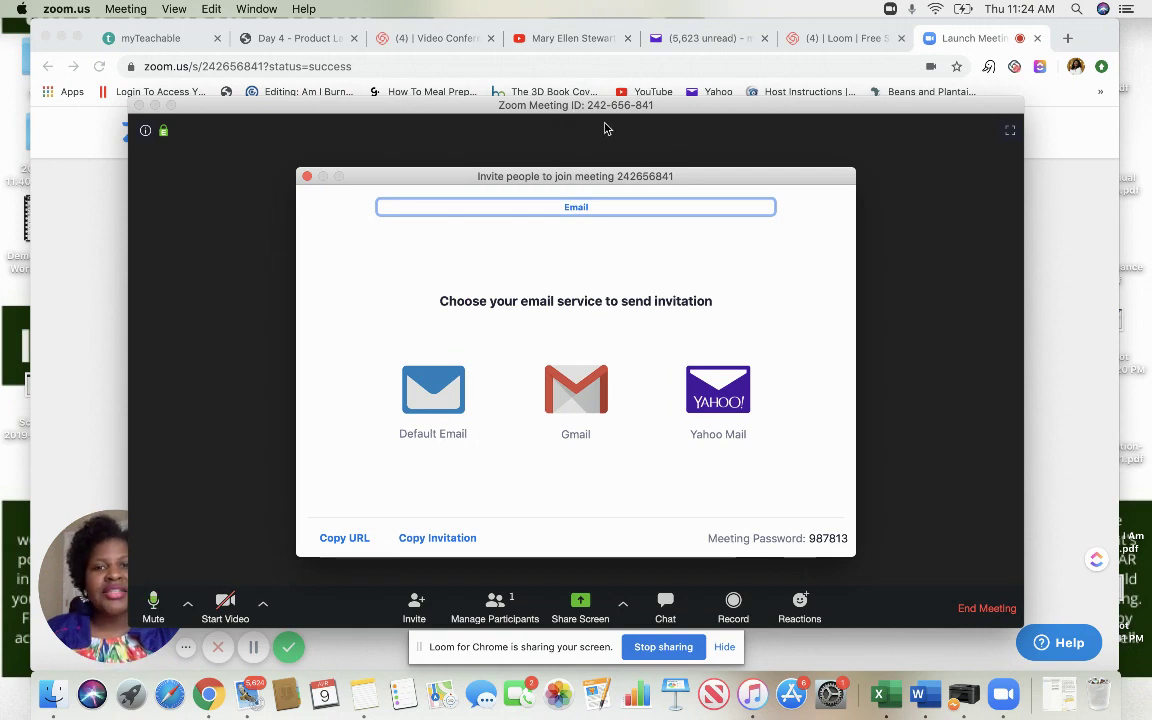
- Close the invite window and wait until the meeting shows 2 participants
left_click(307, 176)
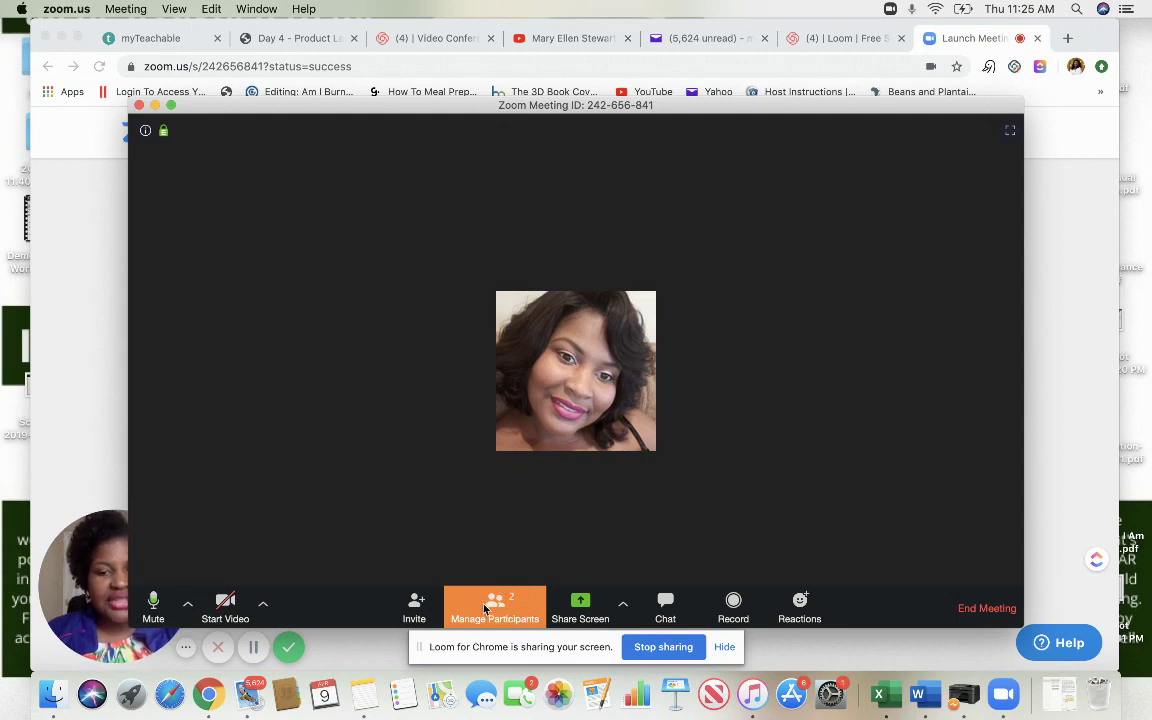
- Open the participants list and admit the waiting guest from the waiting room
left_click(485, 608)
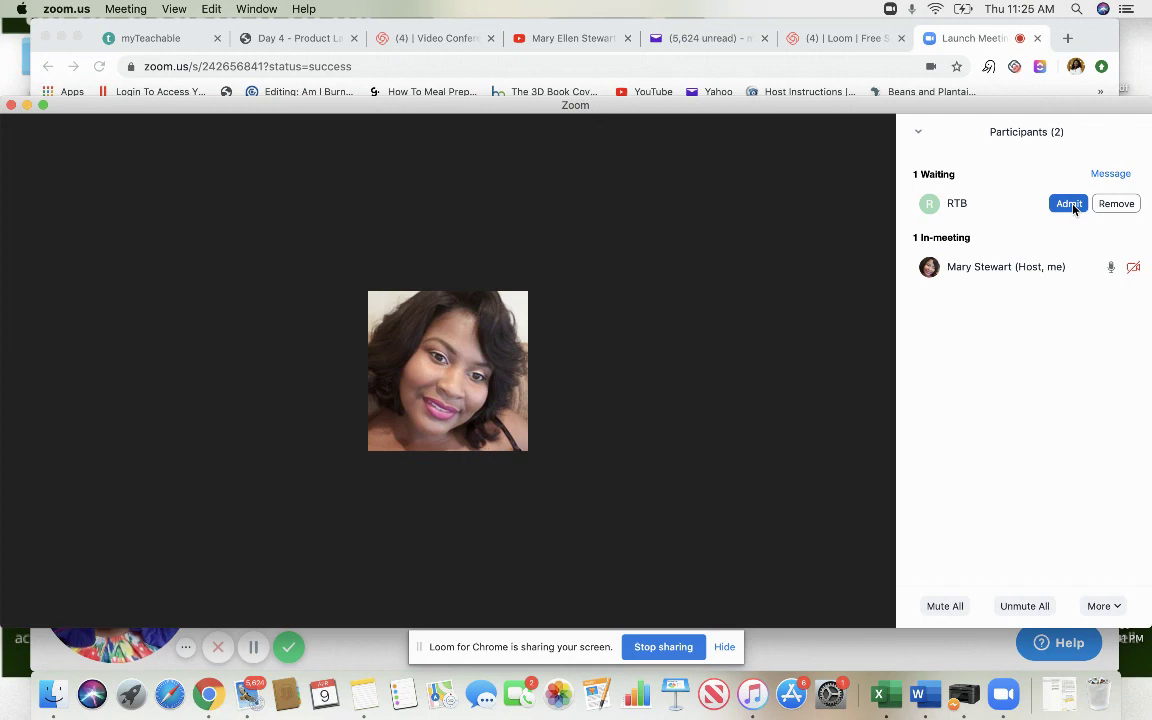
left_click(1069, 204)
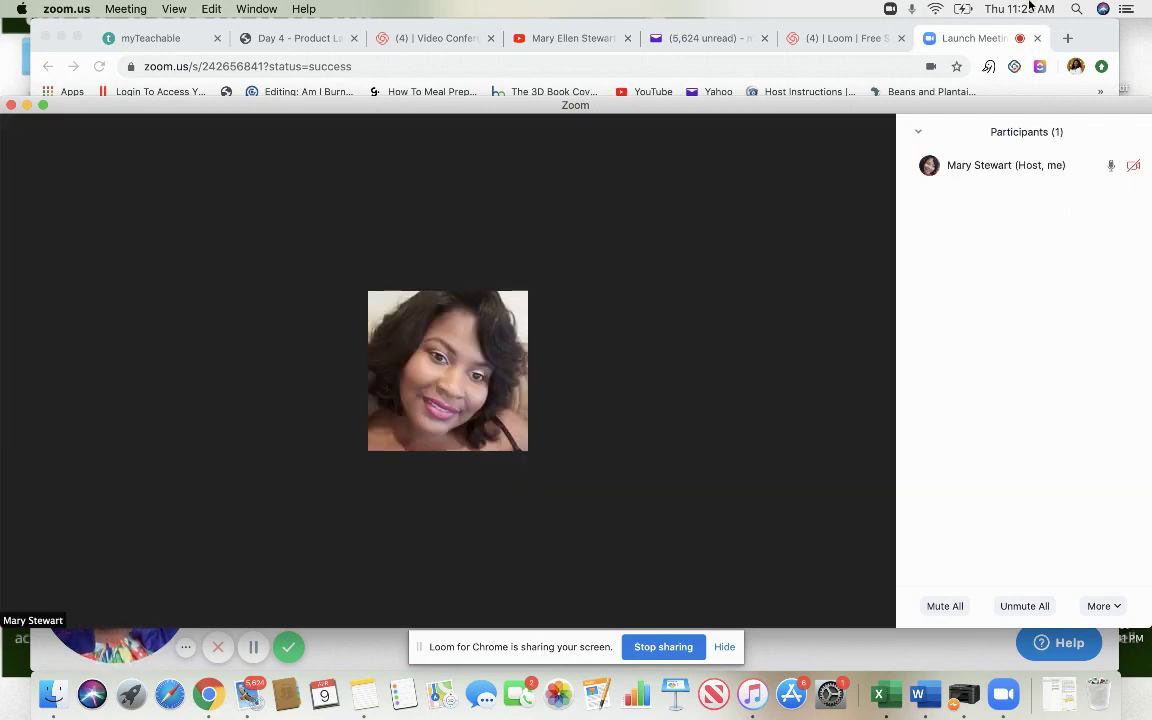
- Move the meeting window up and switch to Gallery View showing guest and host
left_click(918, 132)
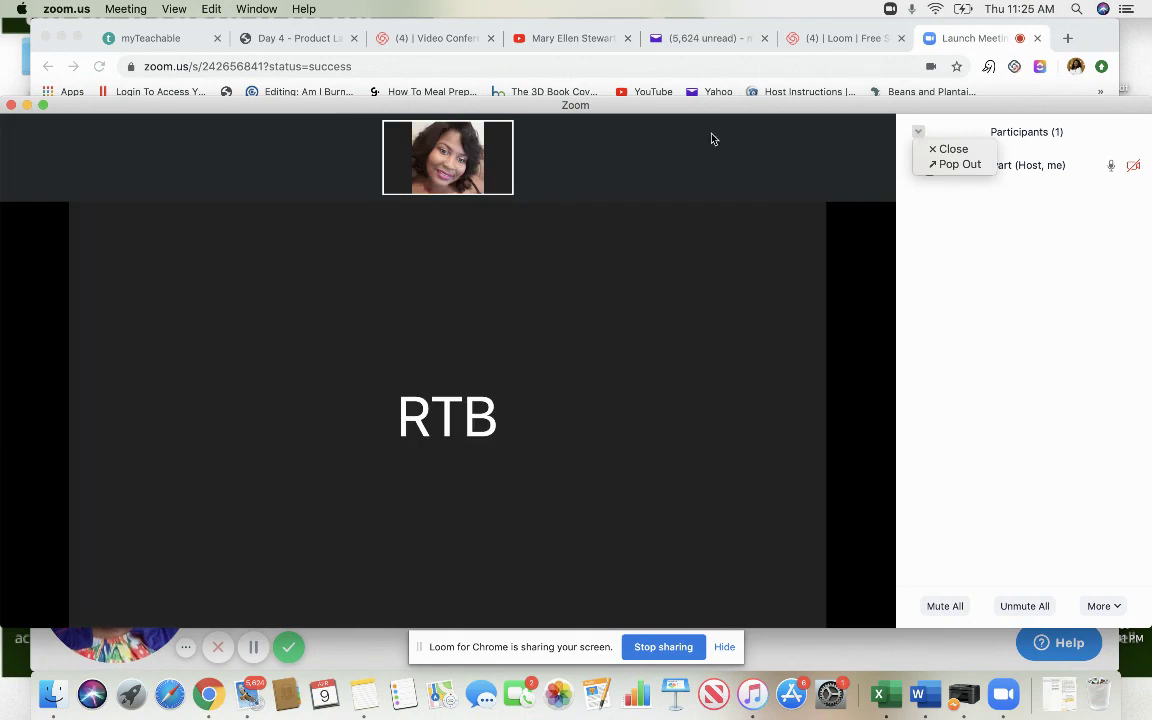
left_click_drag(820, 105, 849, 8)
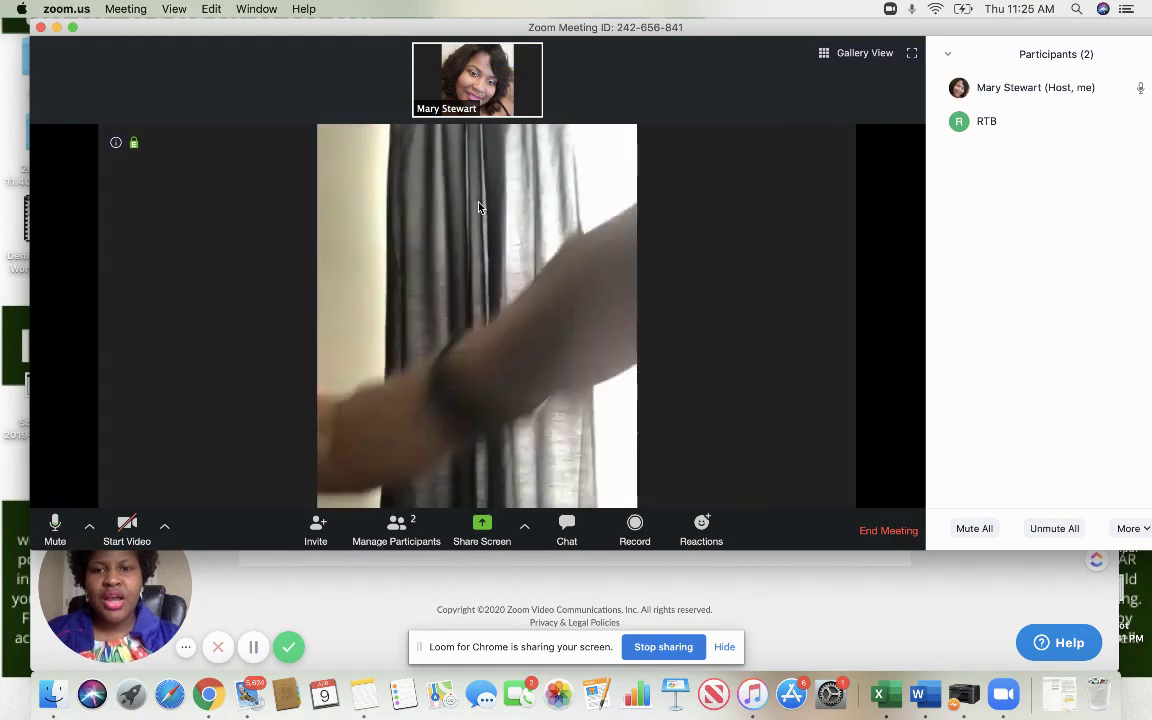
left_click(850, 53)
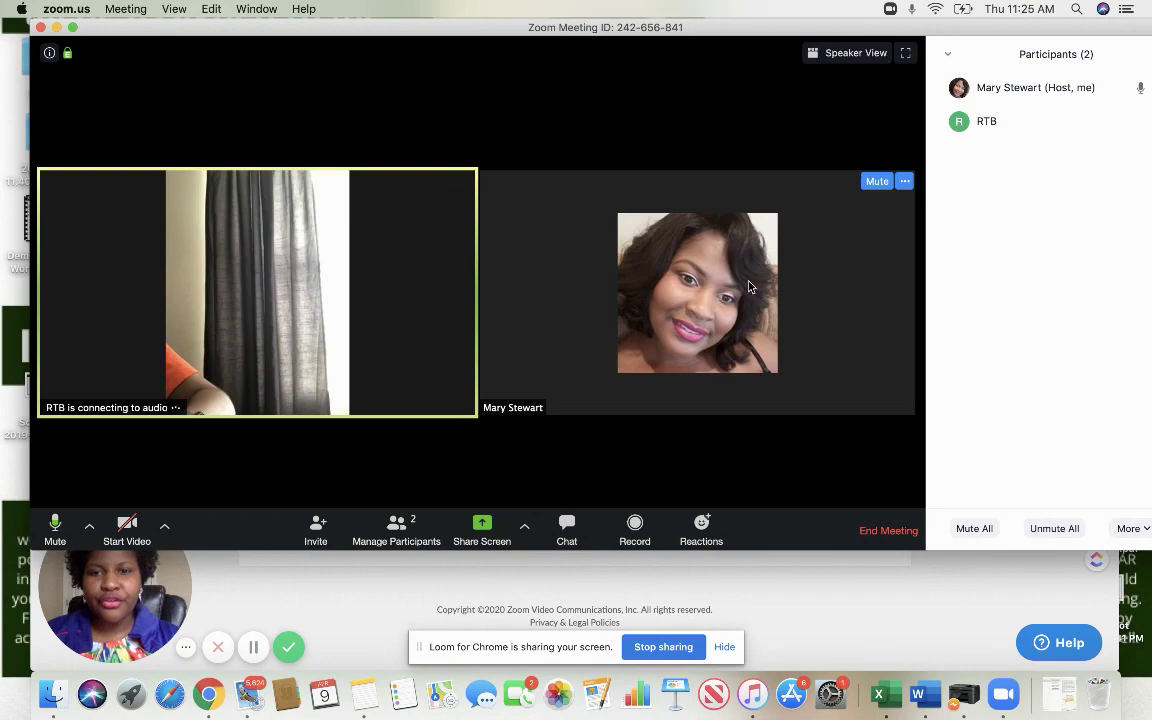